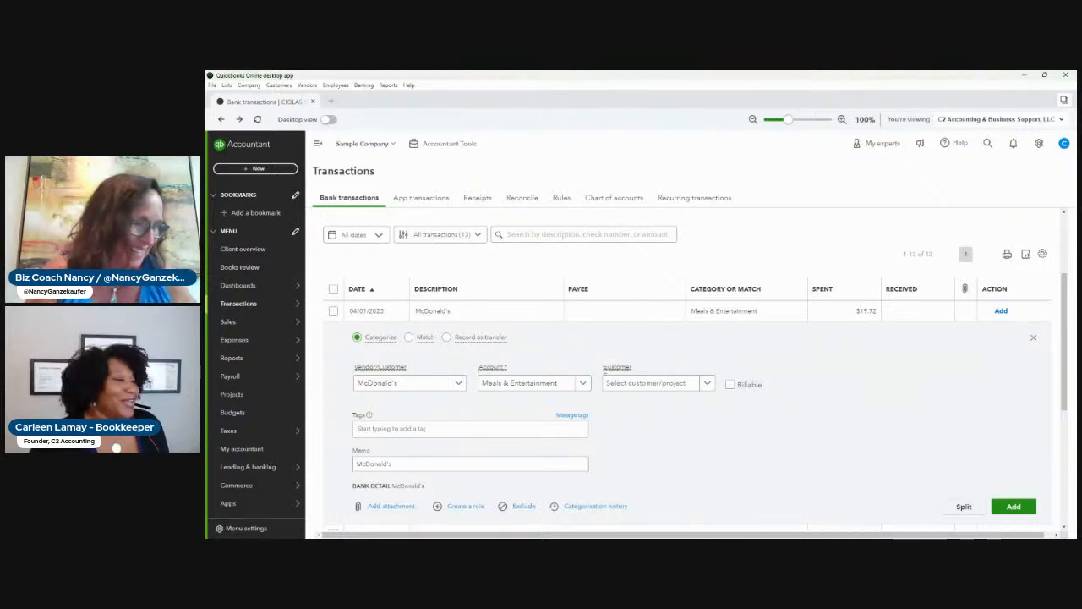
Categorize the McDonald's bank transaction to COGS - Furniture Purchases, assign customer 123 Client, and add it to the books.
click(557, 387)
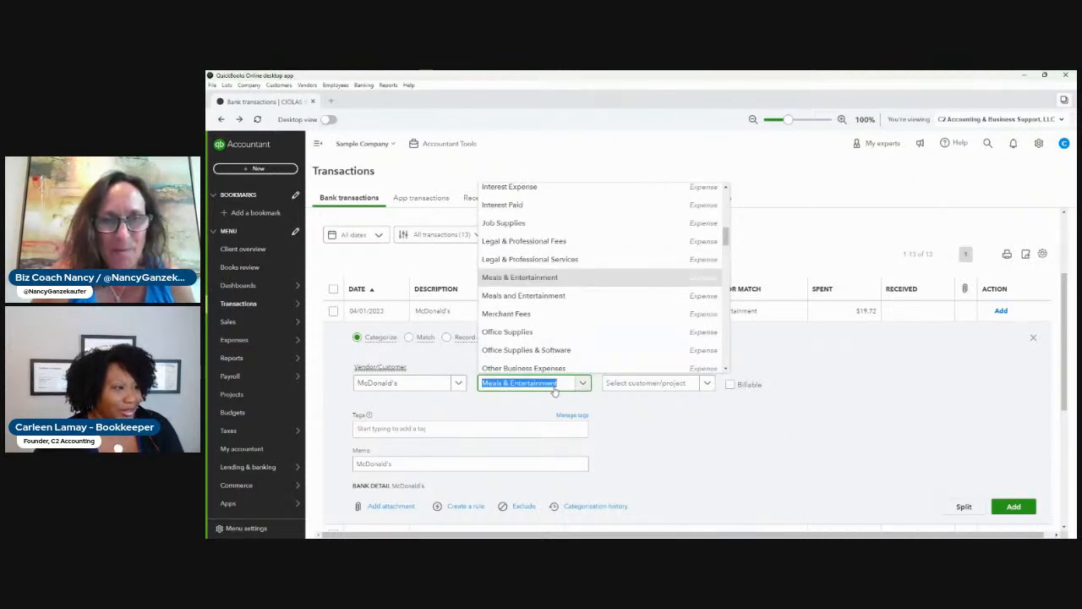
text(cosa)
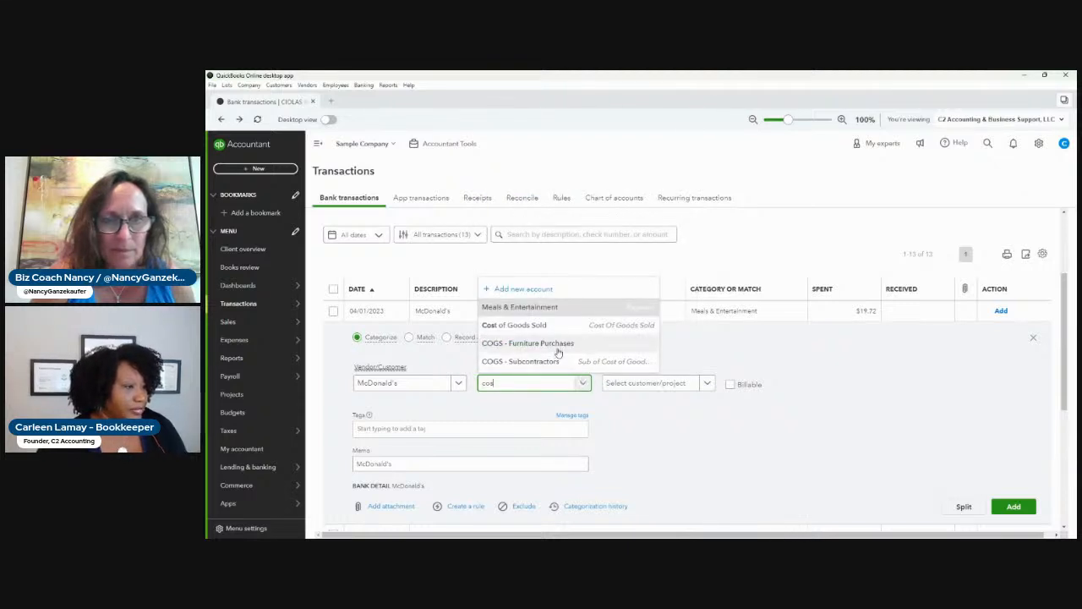
click(558, 346)
click(664, 383)
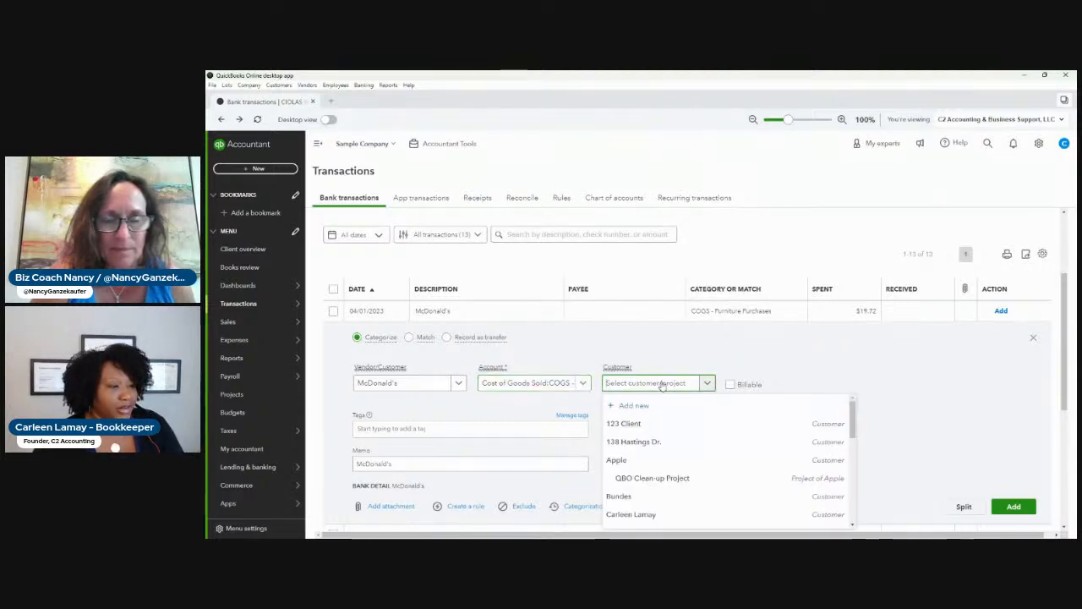
click(640, 424)
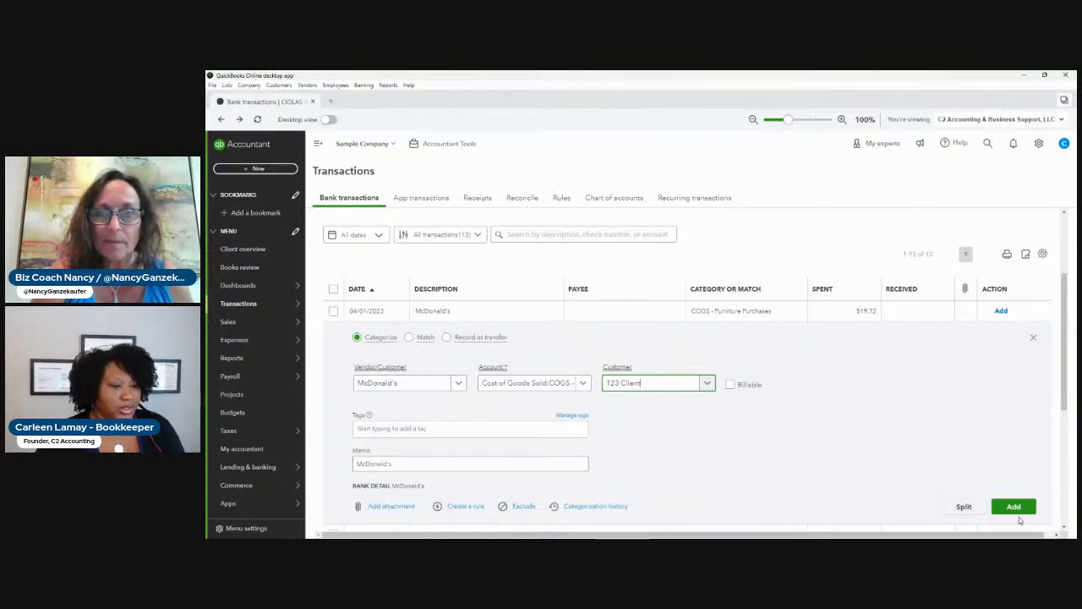
drag(398, 459, 348, 461)
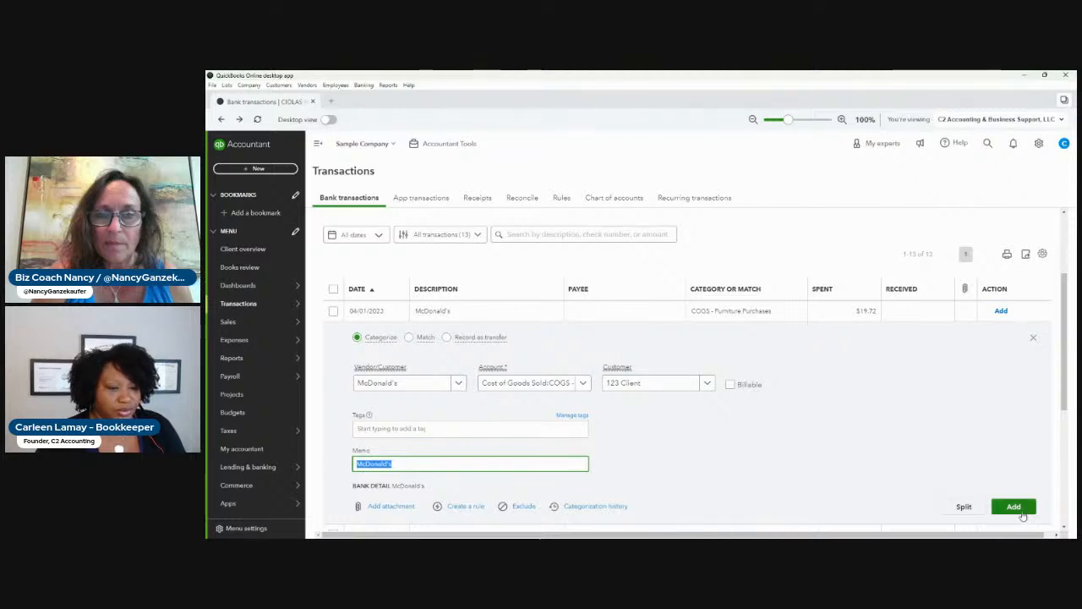
click(1013, 506)
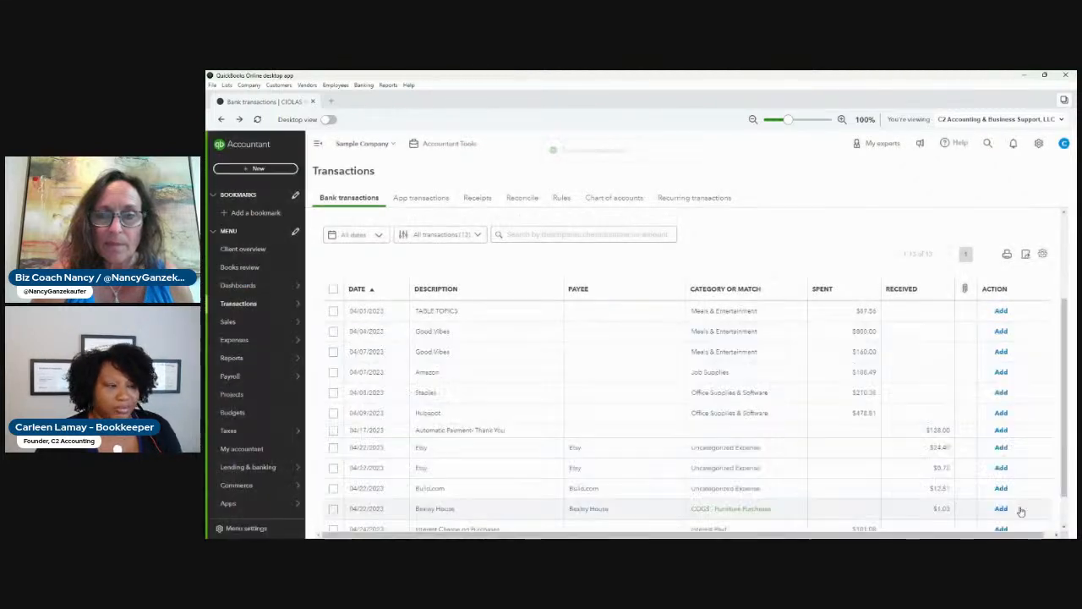
Add the TABLE TOPICS transaction with vendor Acme Company, LLC, account Cost of Goods Sold, and customer project QBO Clean-up Project.
click(518, 312)
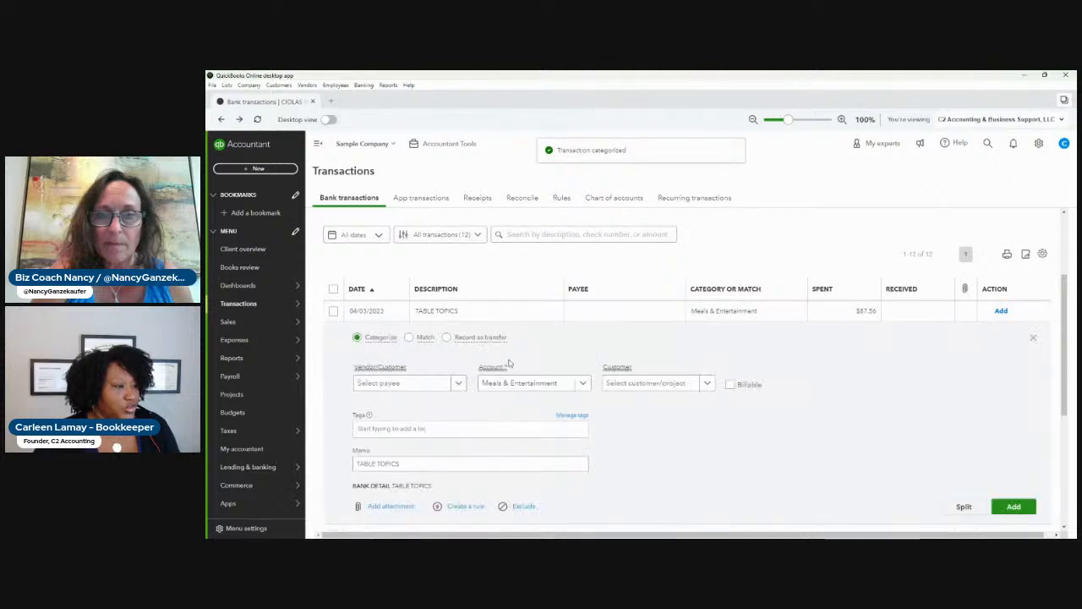
click(443, 383)
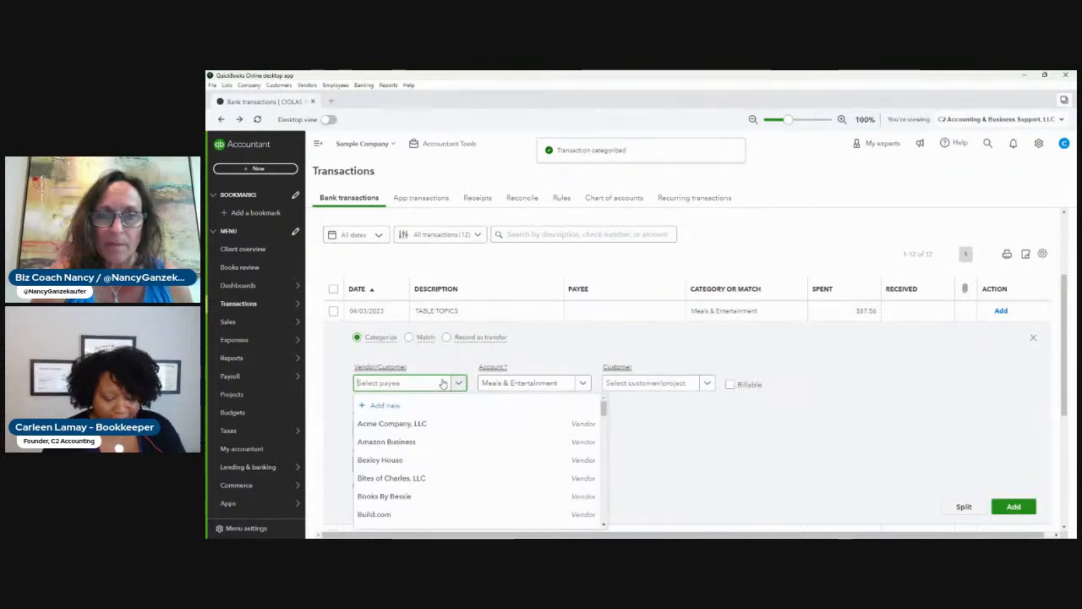
click(398, 423)
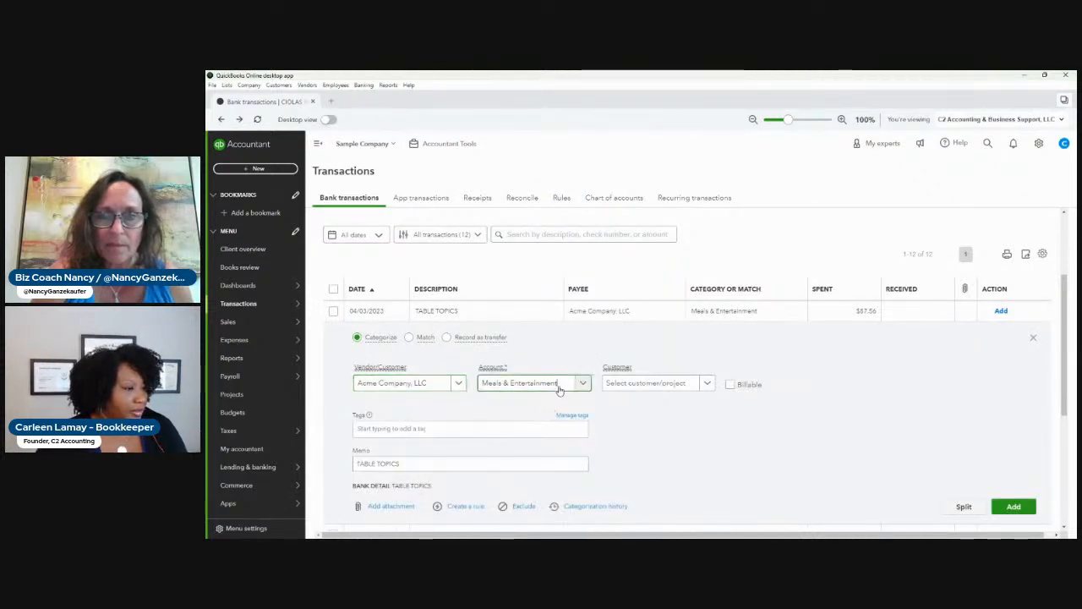
click(558, 385)
text(cost)
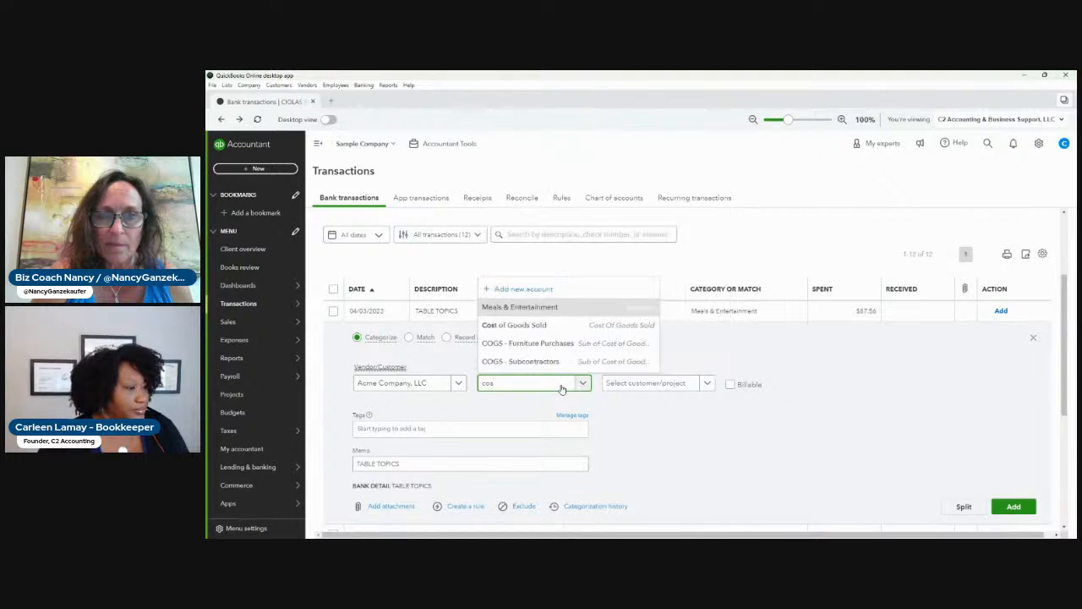
click(558, 329)
click(700, 383)
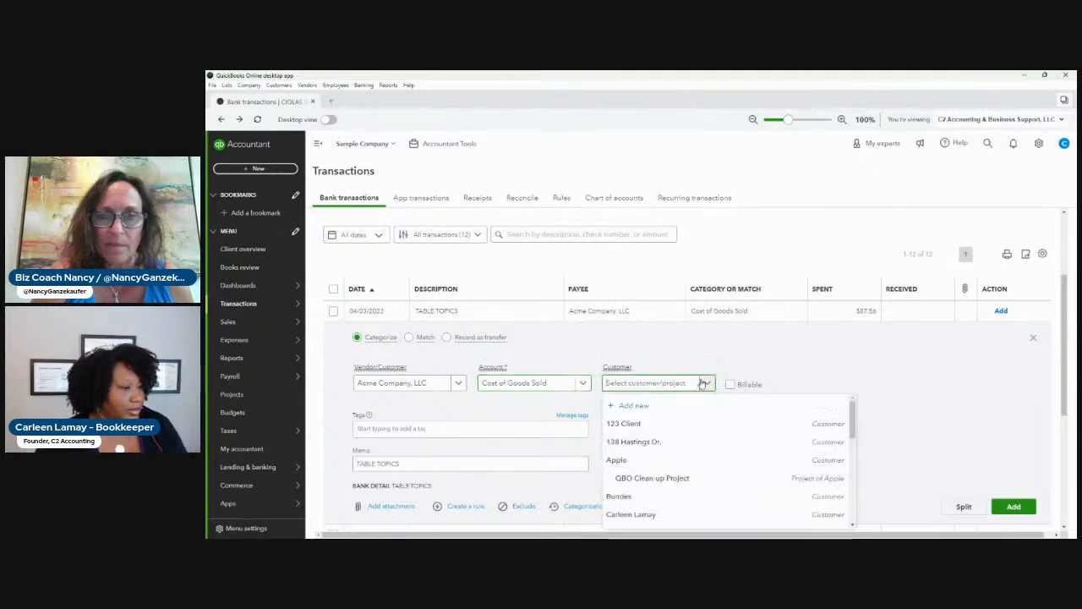
click(680, 479)
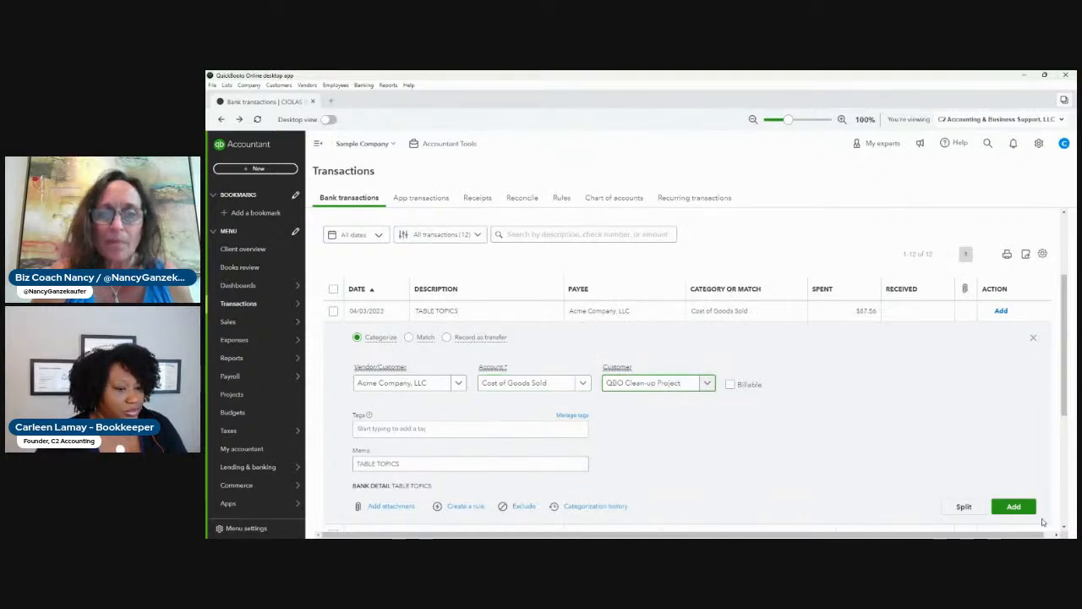
click(1014, 505)
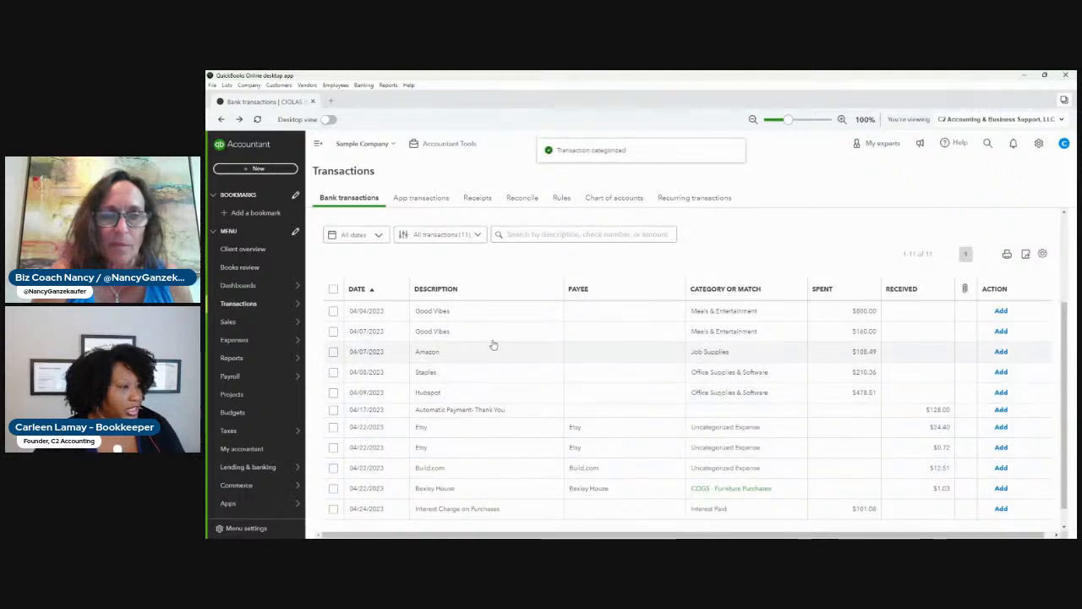
Add the 04/04/2023 Good Vibes transaction with vendor Acme Company, LLC, account COGS - Furniture Purchases, and customer 123 Client.
click(487, 312)
click(459, 383)
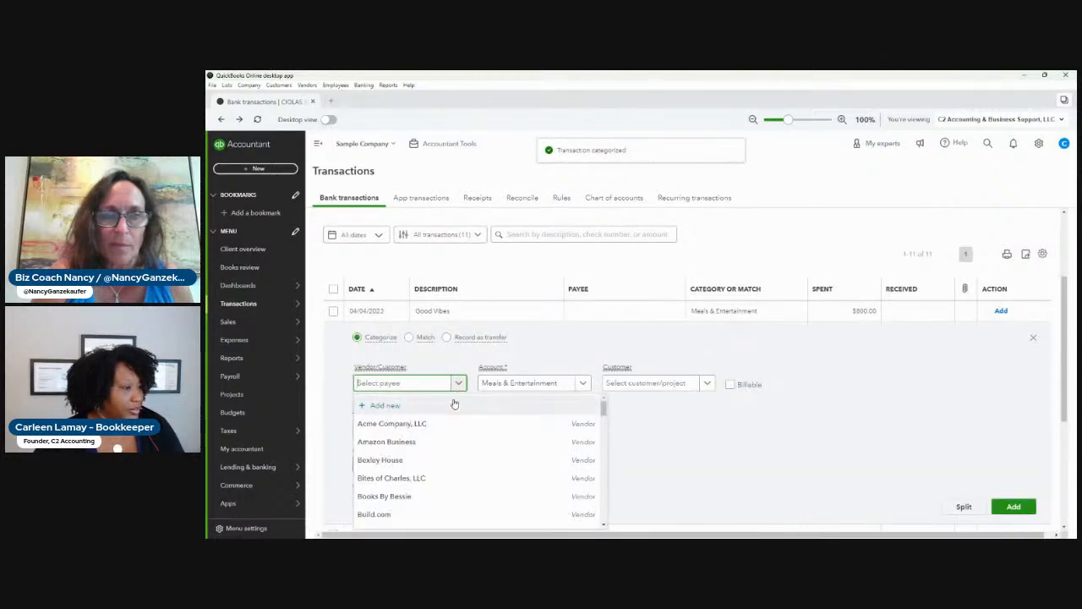
click(446, 423)
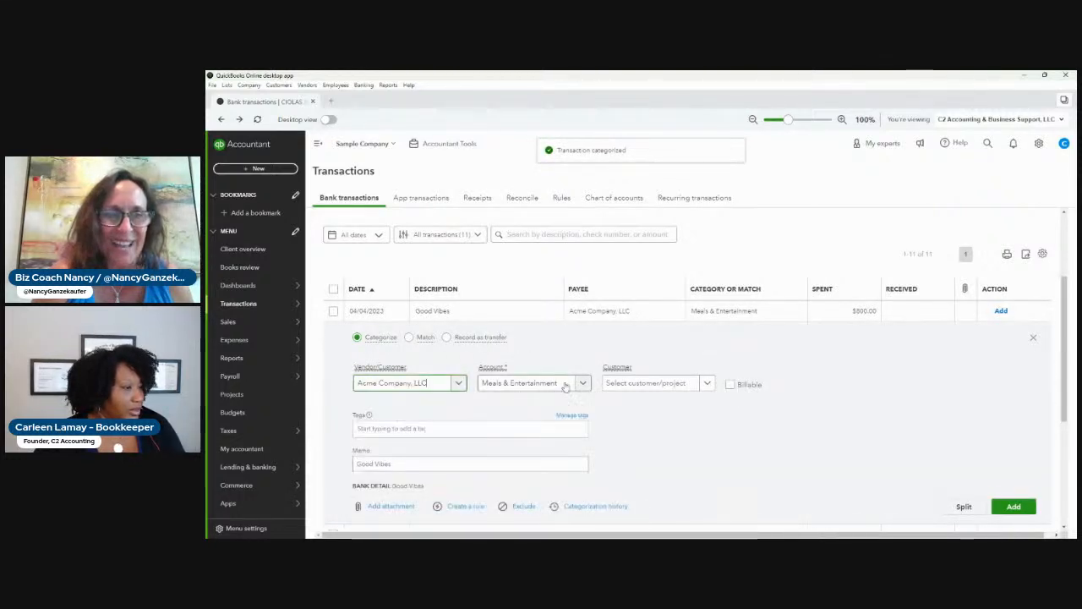
click(532, 383)
text(c)
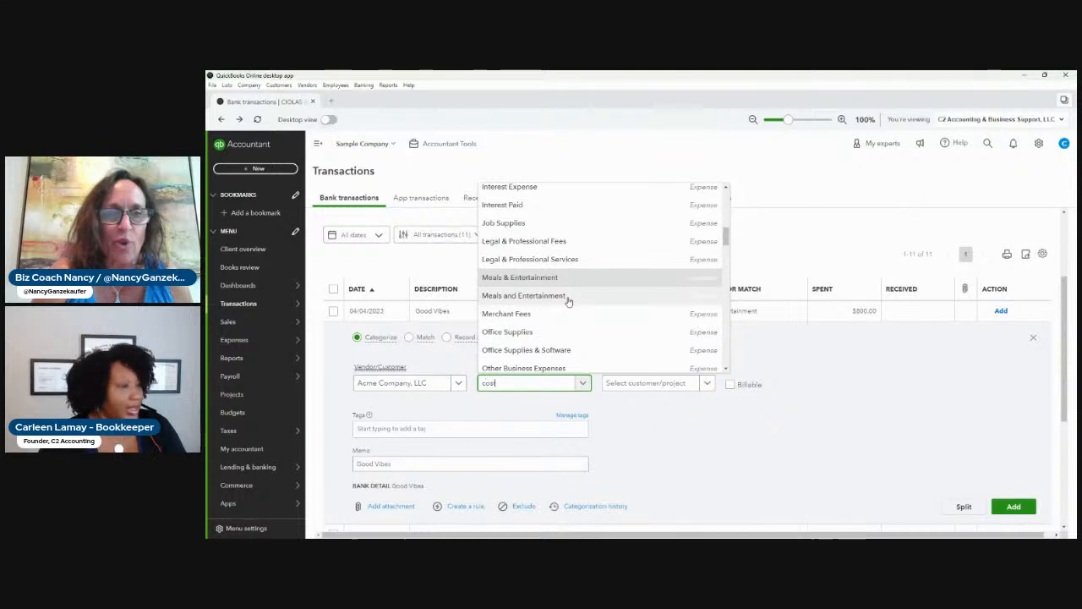
text(ost)
click(555, 340)
click(707, 383)
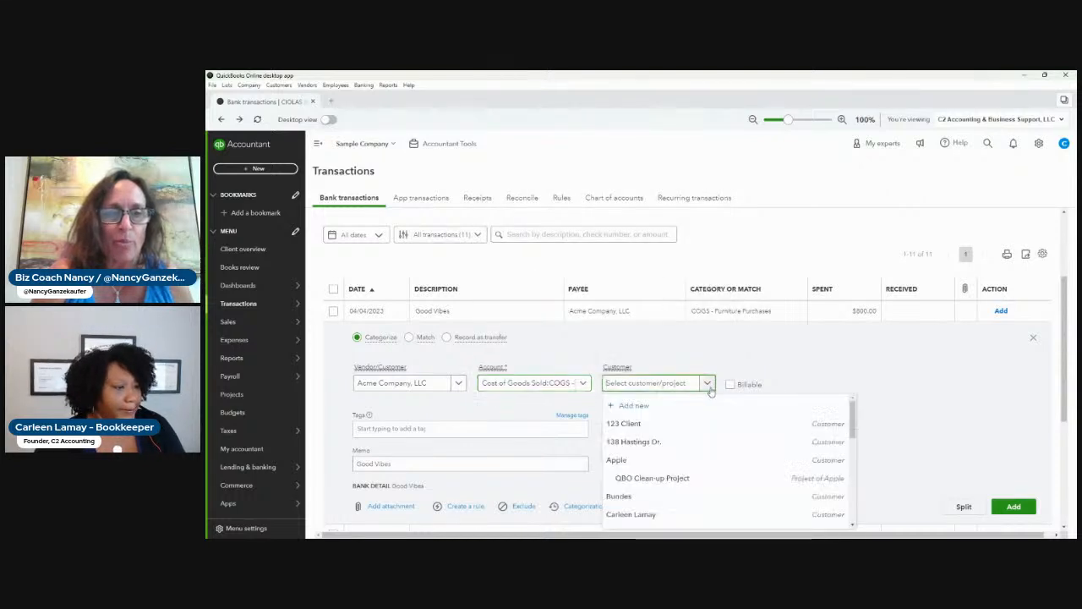
click(660, 423)
click(1014, 505)
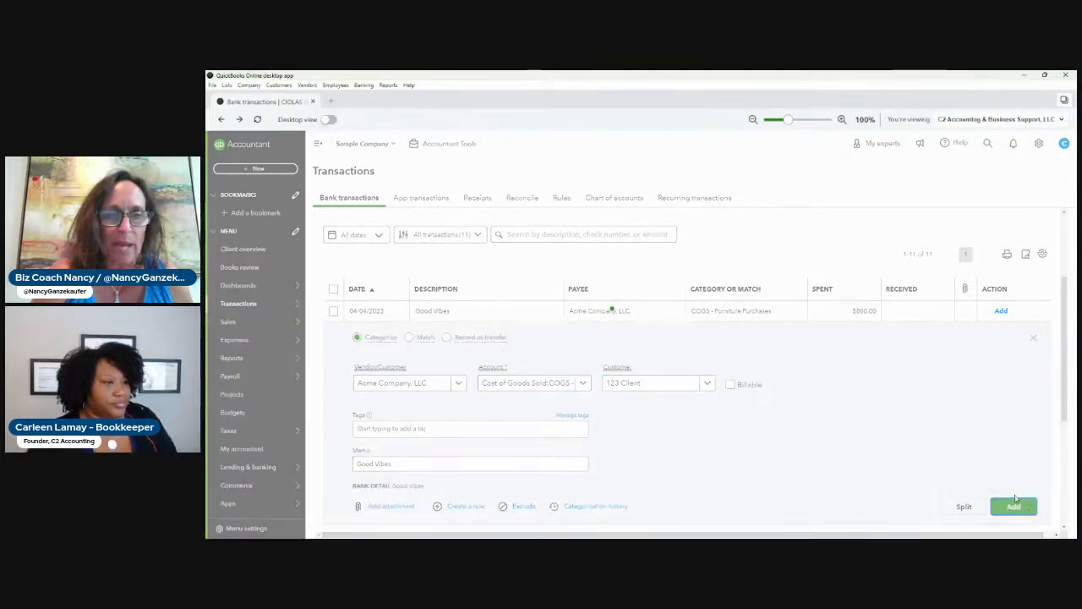
Open the Profit and Loss report and run it for the All Dates period.
mouse_move(263, 318)
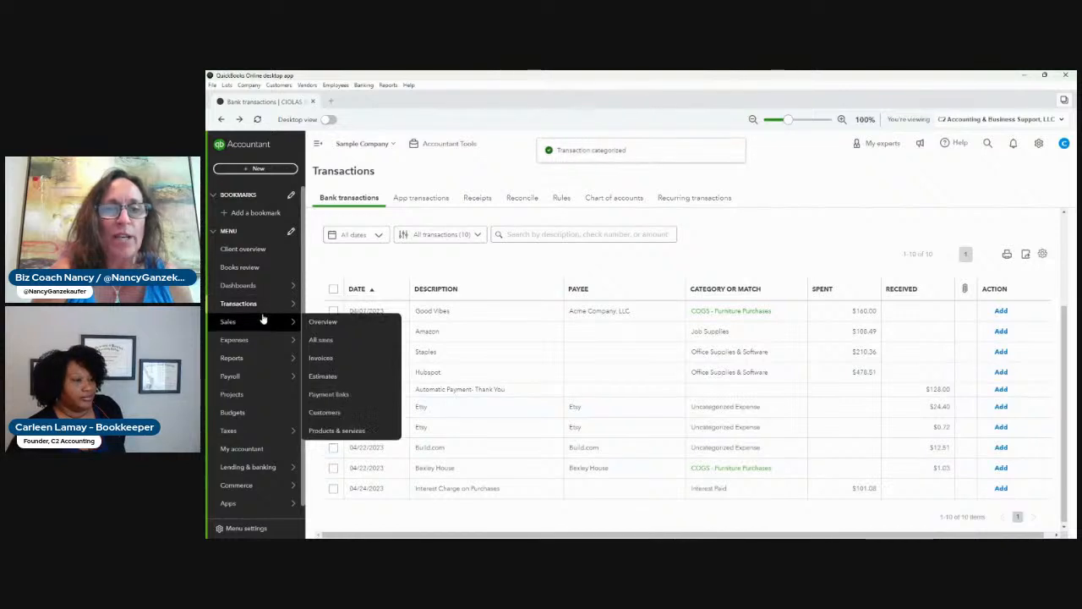
mouse_move(254, 357)
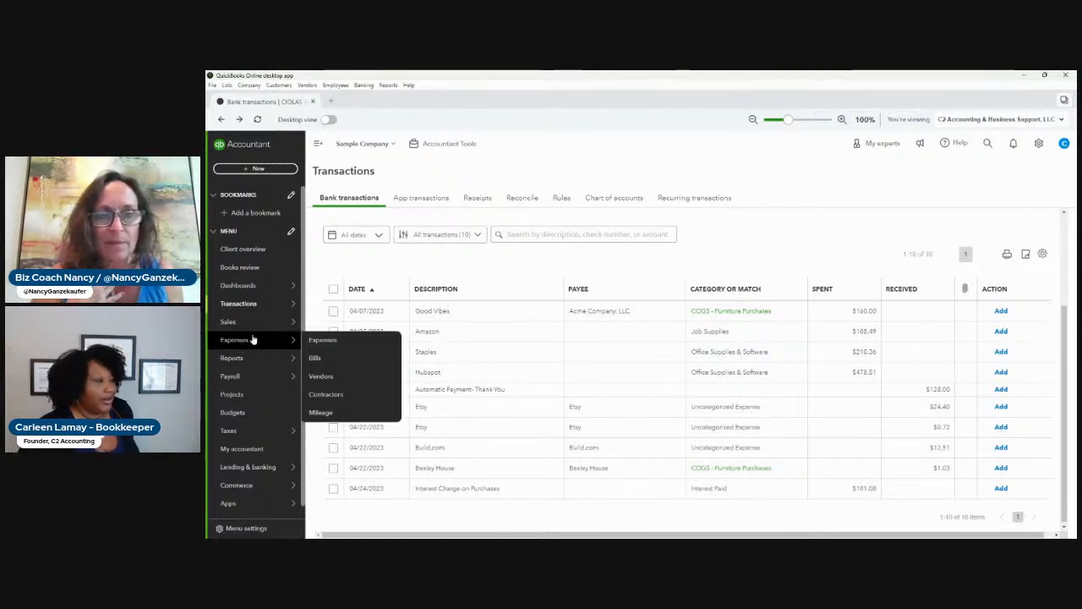
mouse_move(245, 440)
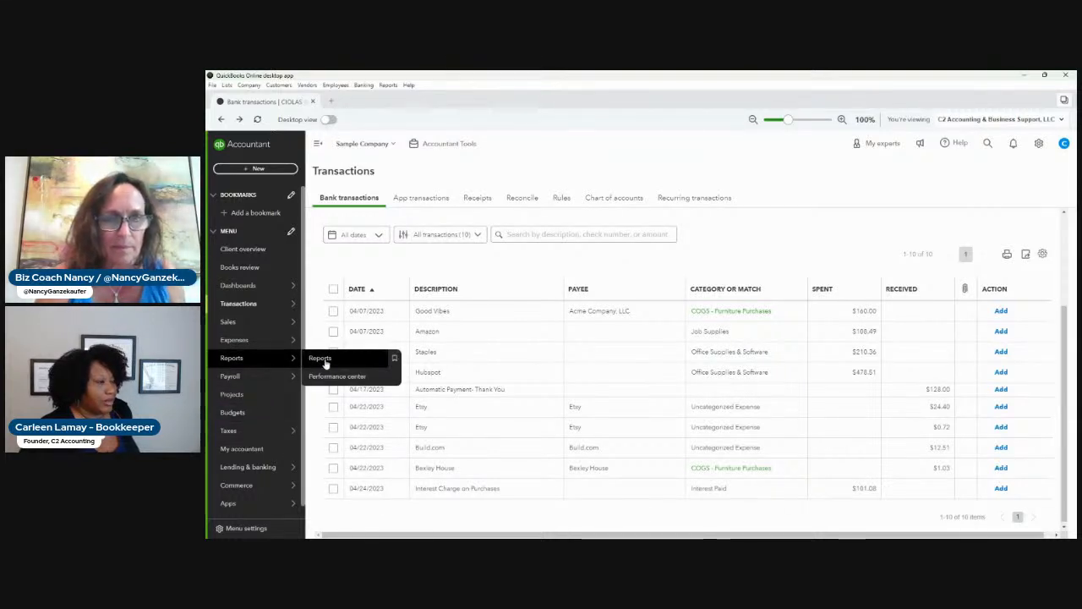
click(324, 361)
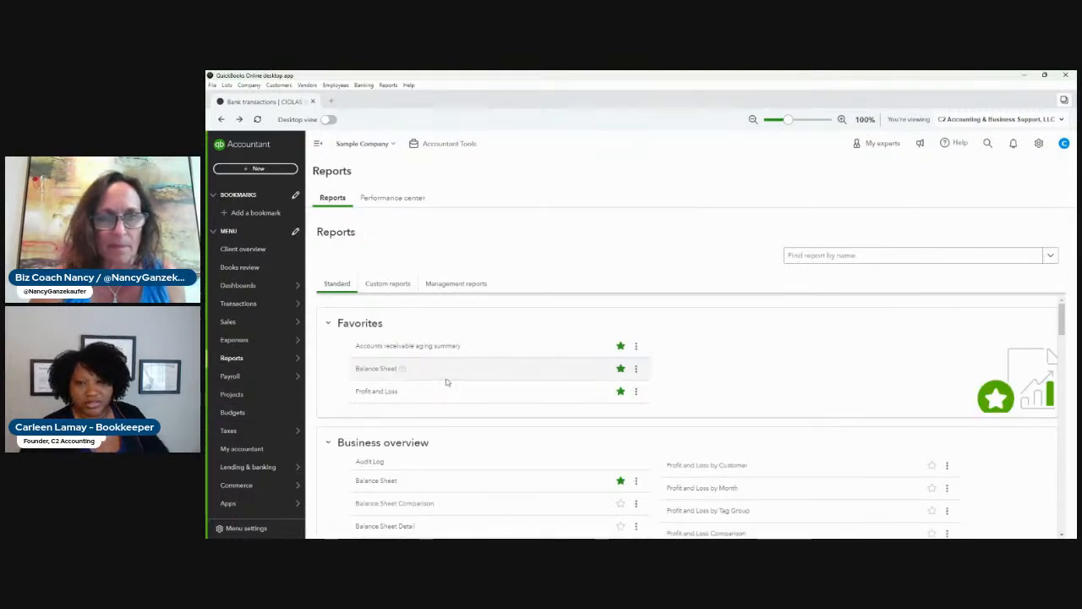
click(382, 392)
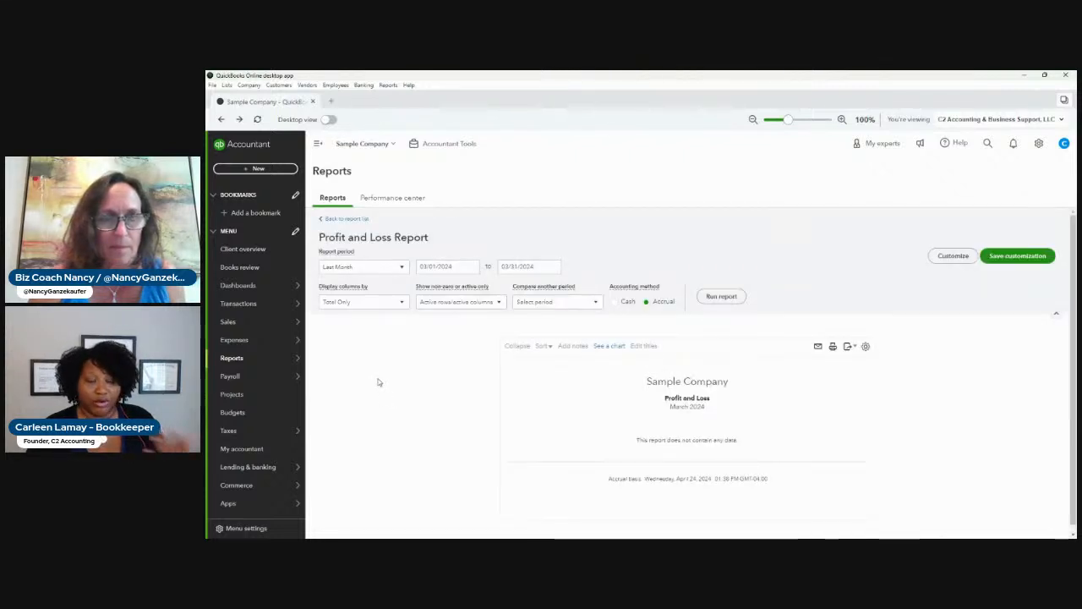
click(375, 268)
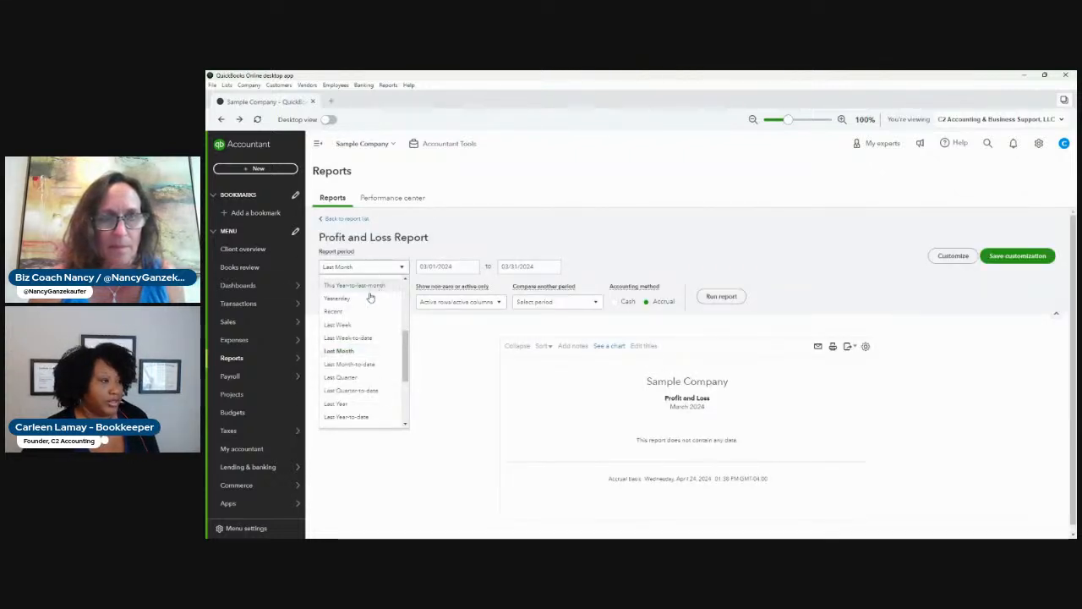
click(363, 288)
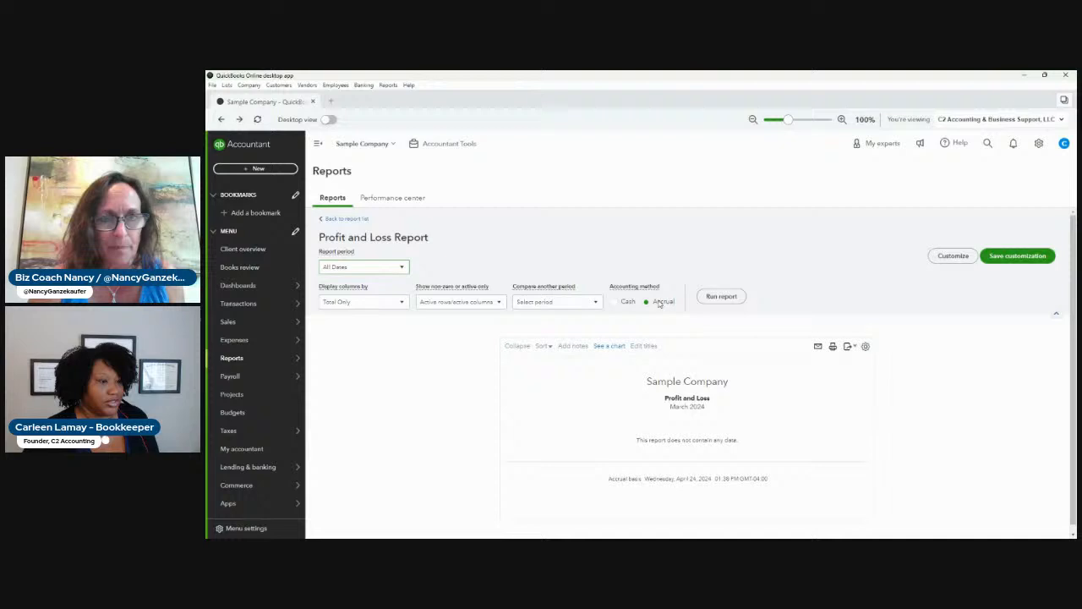
click(723, 299)
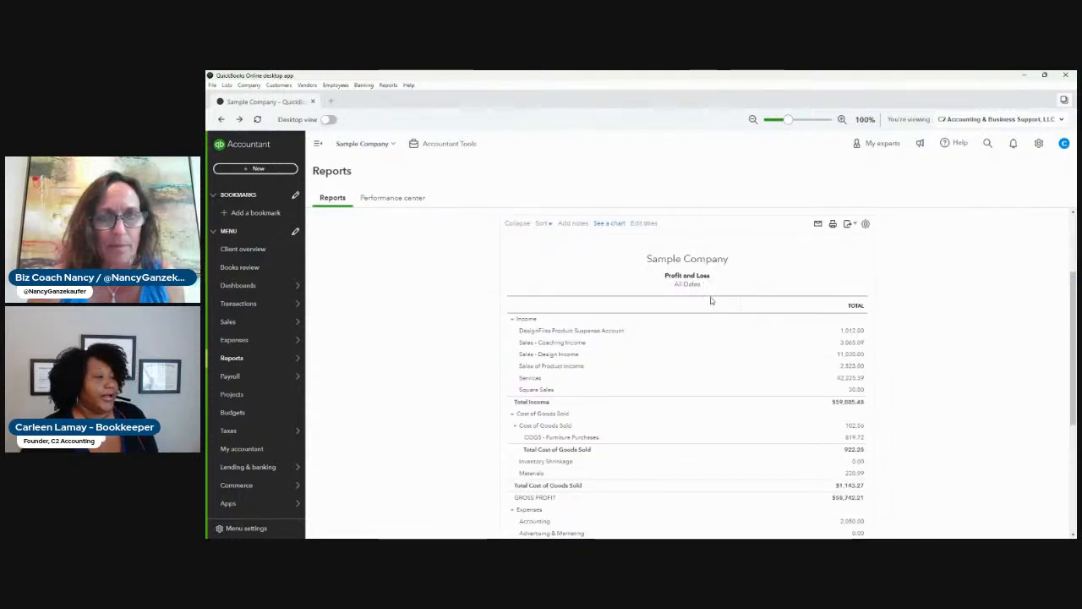
Display the Profit and Loss report's columns by Customers and rerun the report.
scroll(612, 345, up, 3)
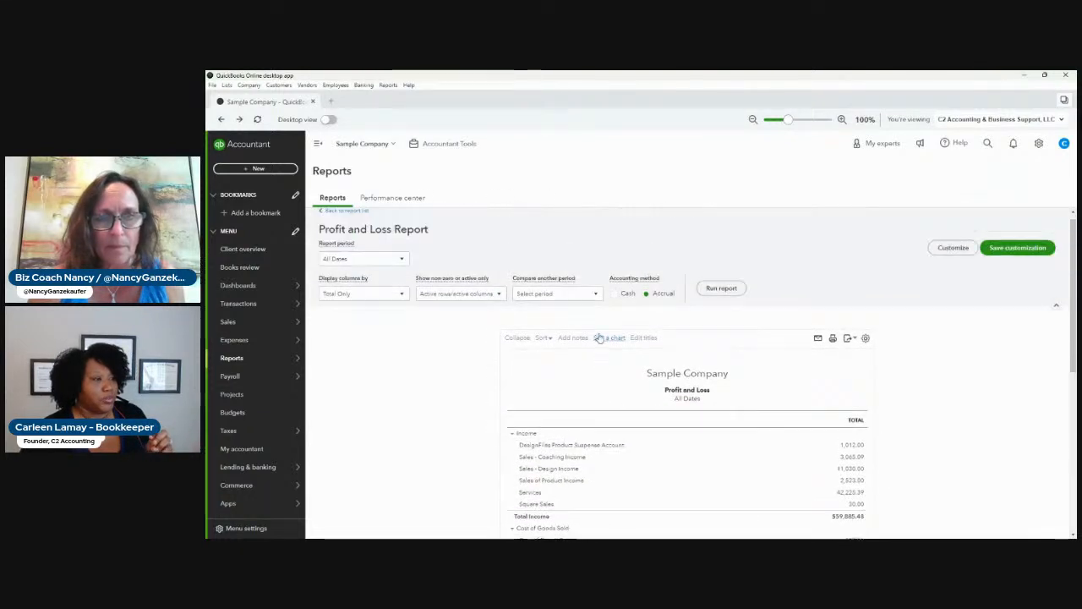
click(396, 302)
click(351, 398)
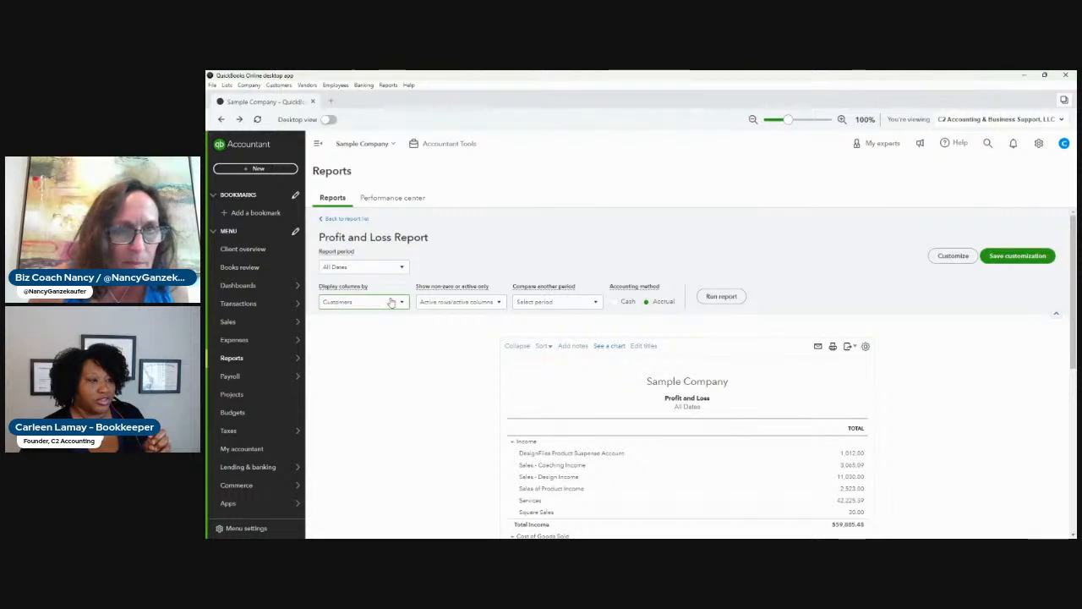
click(721, 296)
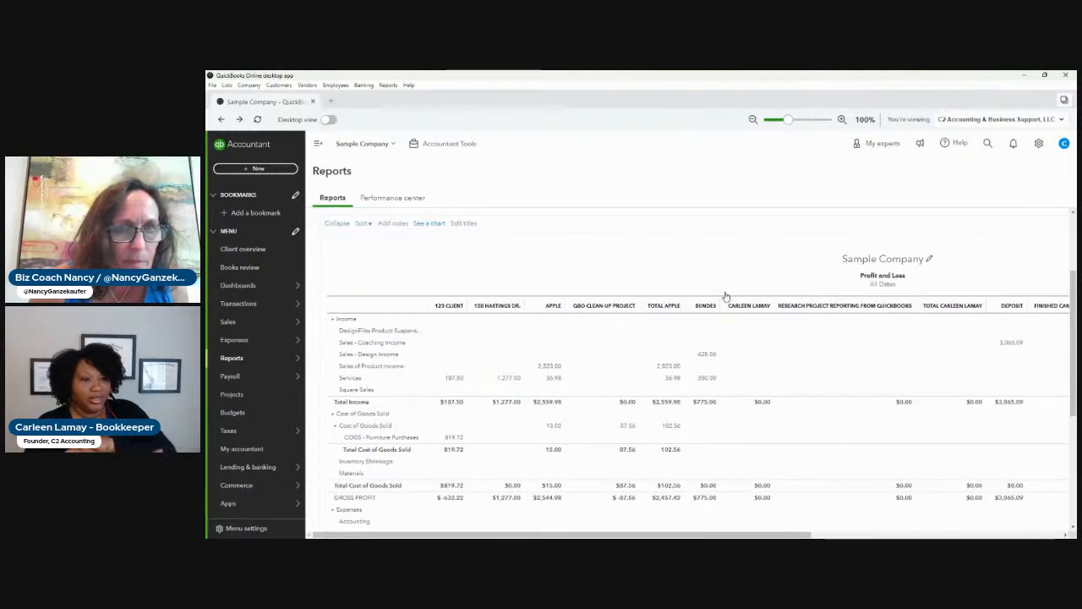
Customize the Profit and Loss report with a Customer filter for 123 Client and run it.
scroll(725, 296, up, 2)
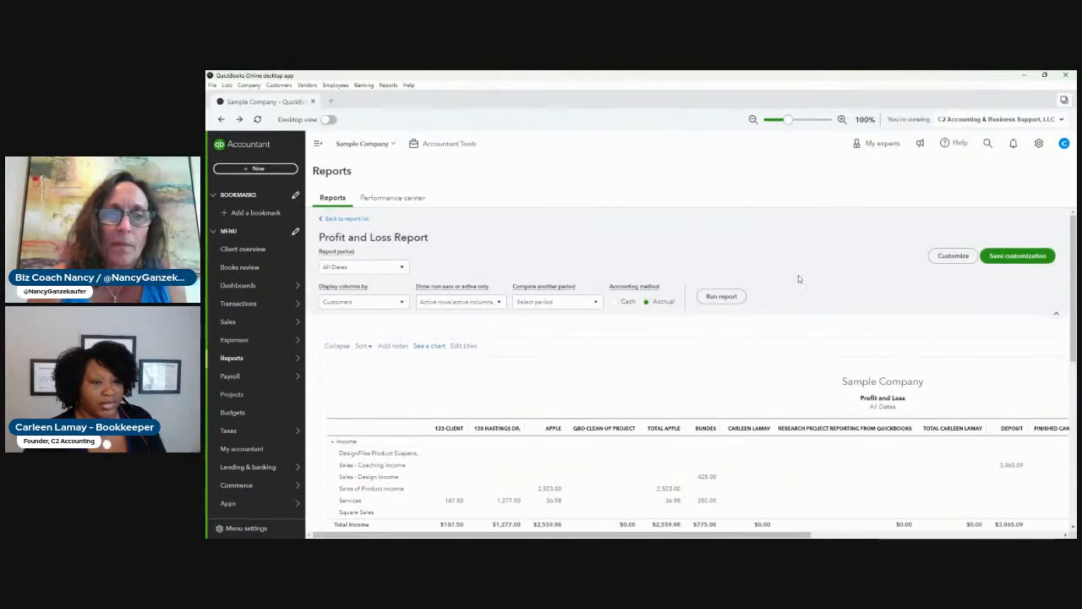
click(962, 256)
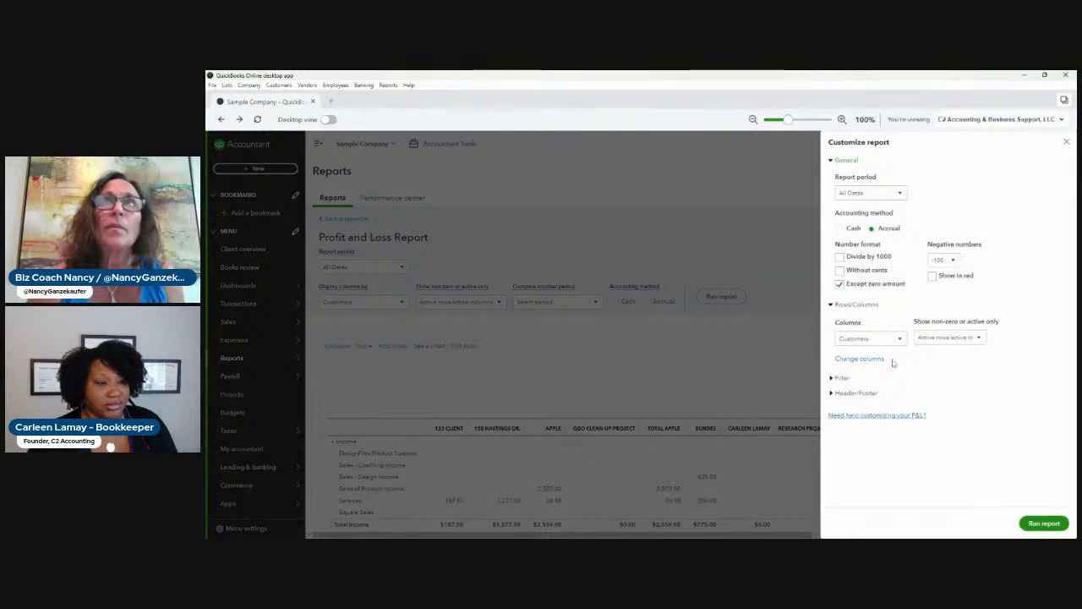
click(843, 378)
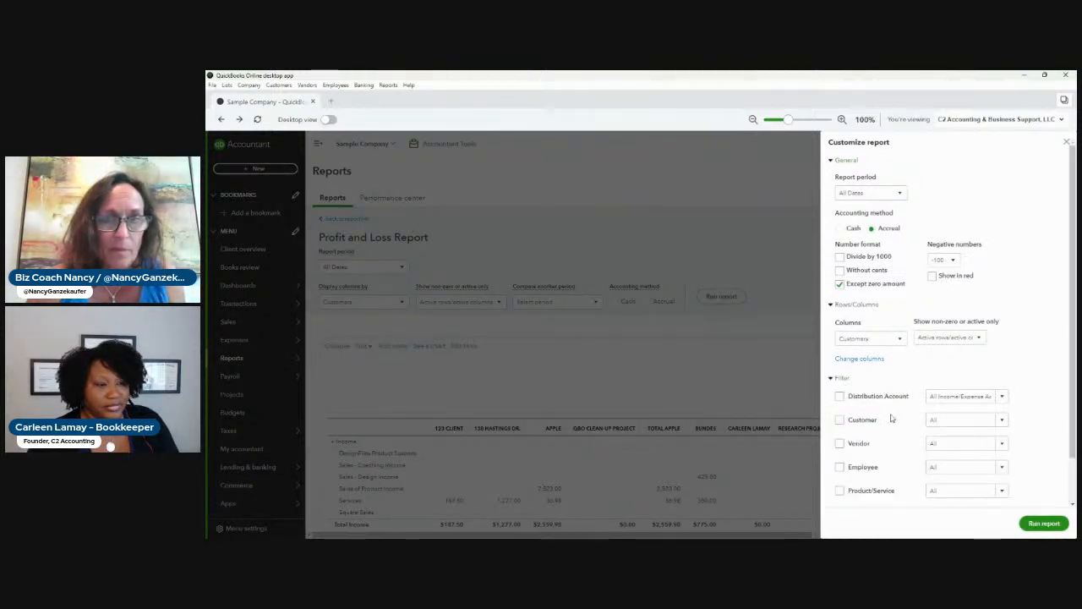
click(841, 421)
click(952, 397)
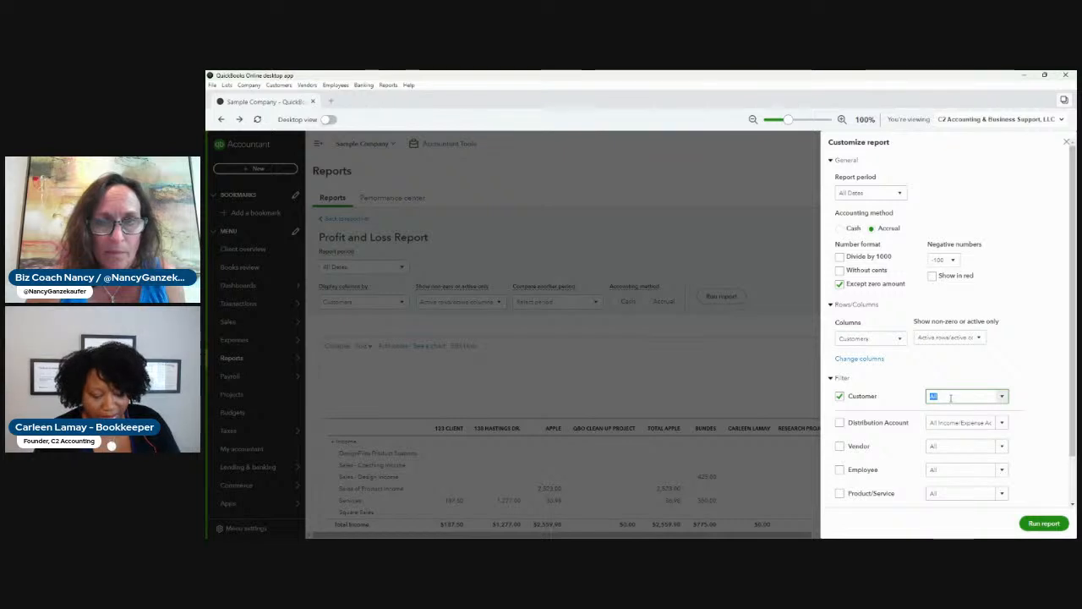
click(999, 403)
click(884, 315)
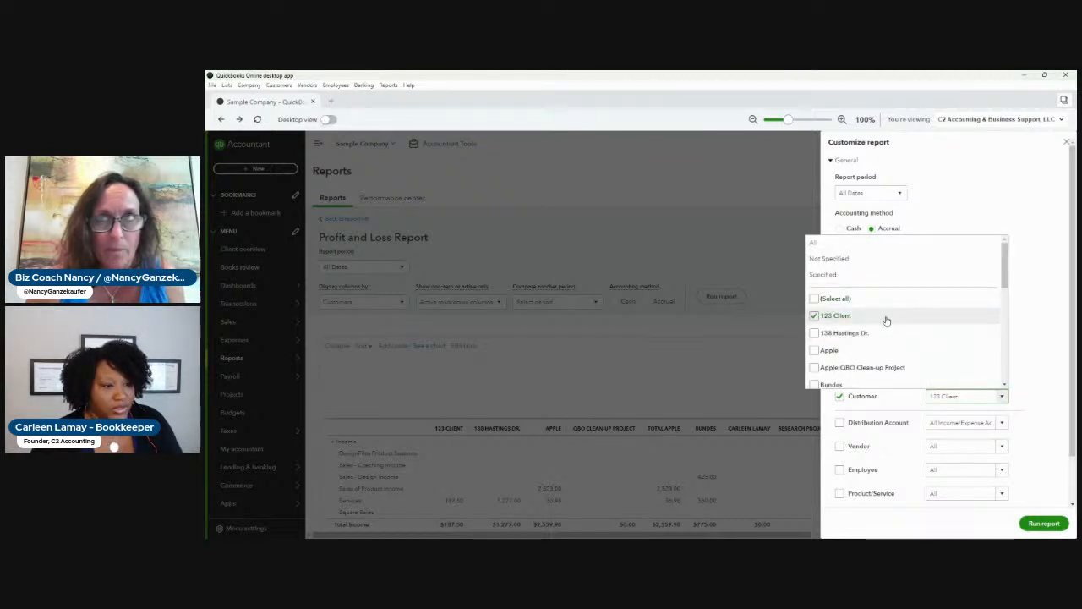
click(1062, 526)
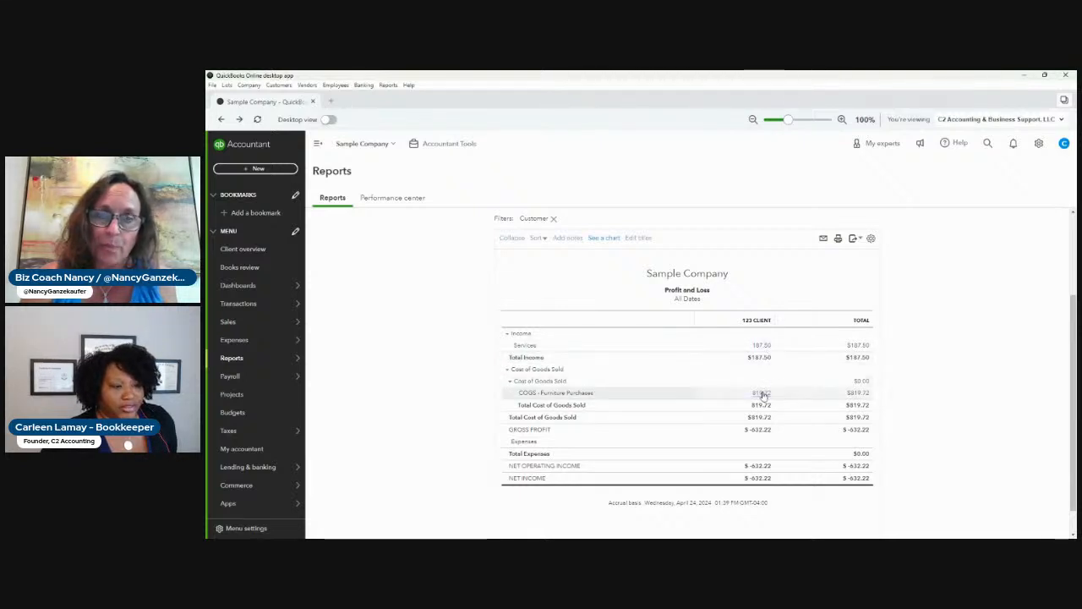
Open the transaction detail behind 123 Client's COGS - Furniture Purchases amount in the Profit and Loss report.
scroll(761, 405, down, 1)
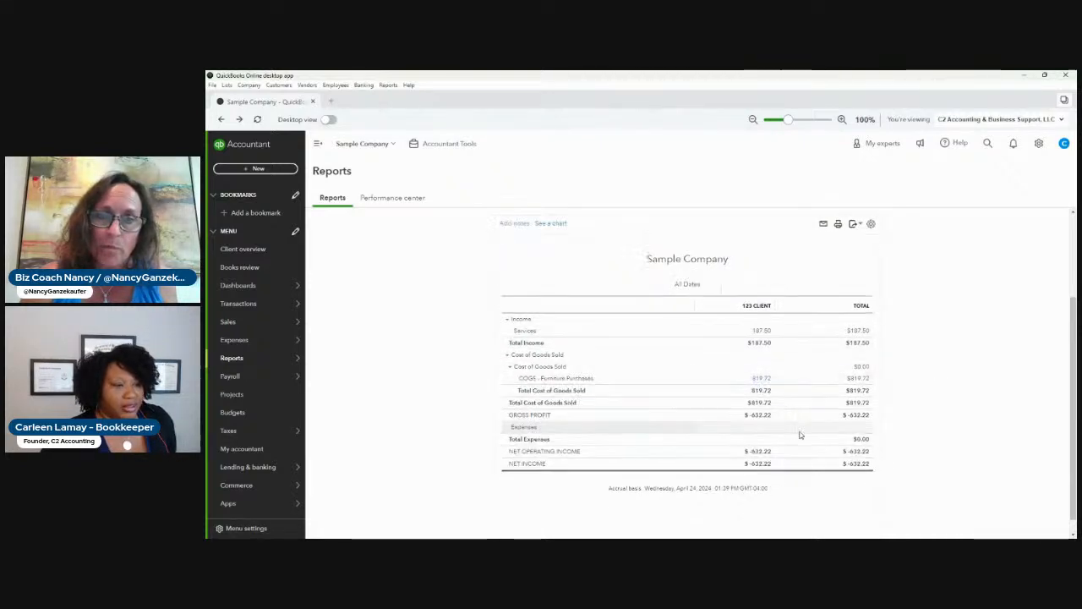
click(776, 415)
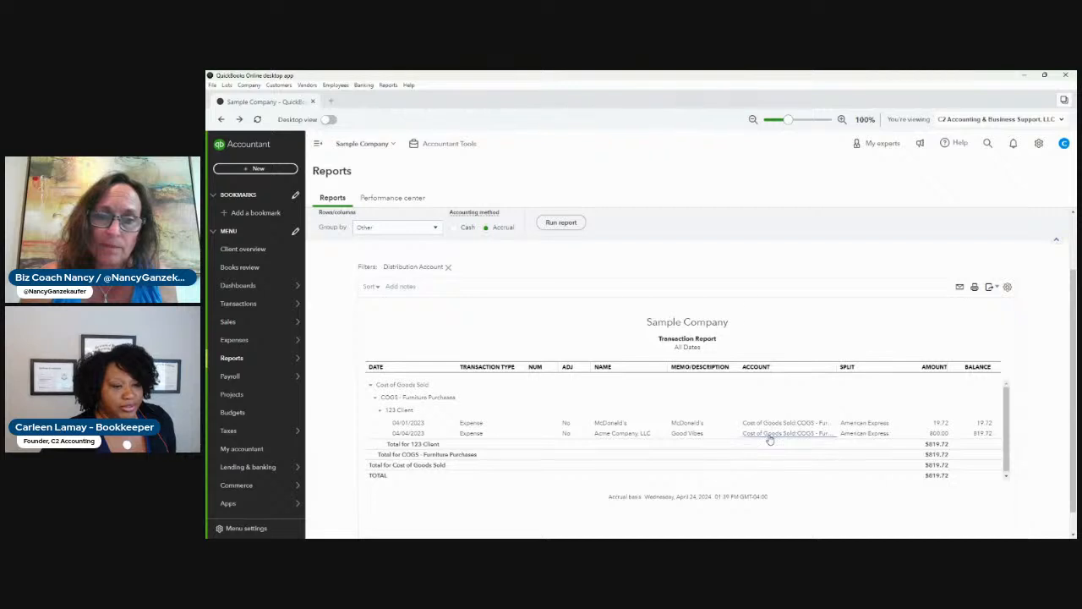